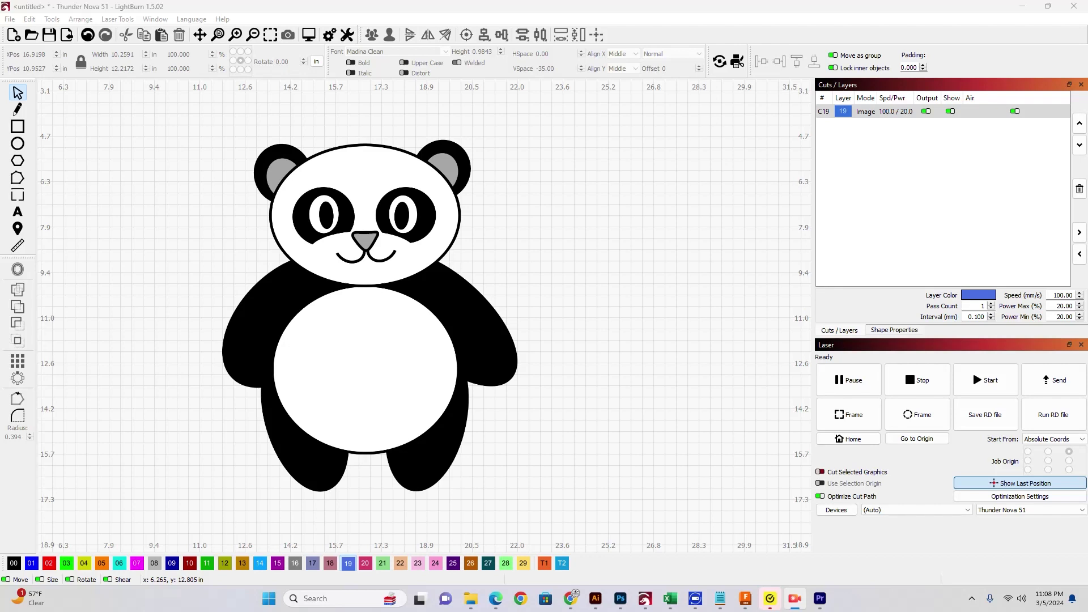
Shift the panda image slightly across the workspace, and start tracing it with the threshold set to 237
mouse_move(418, 289)
mouse_down()
mouse_move(482, 298)
mouse_move(434, 292)
mouse_up()
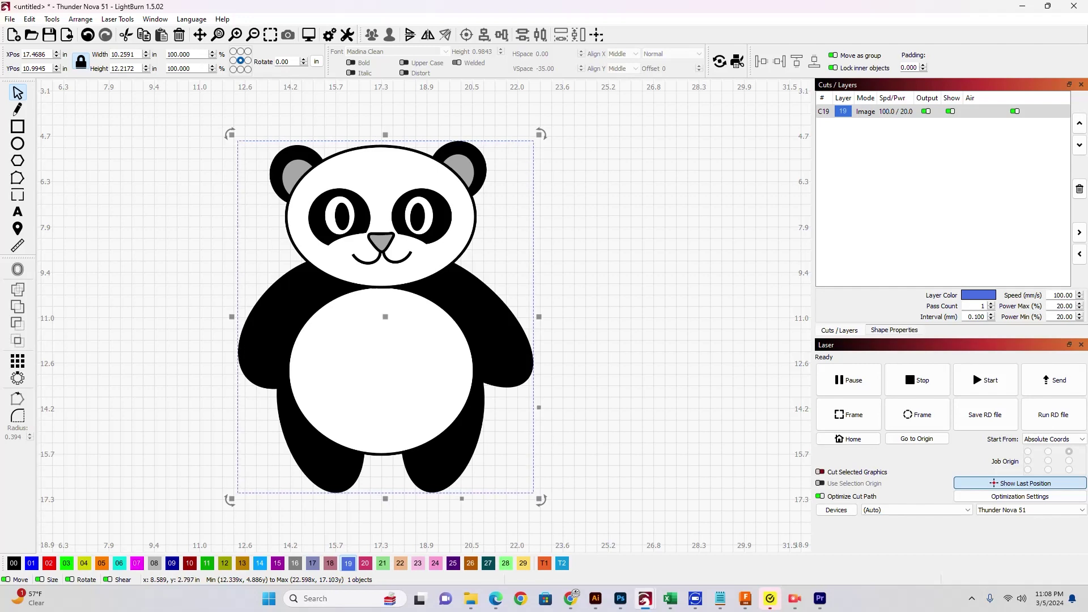
click(51, 19)
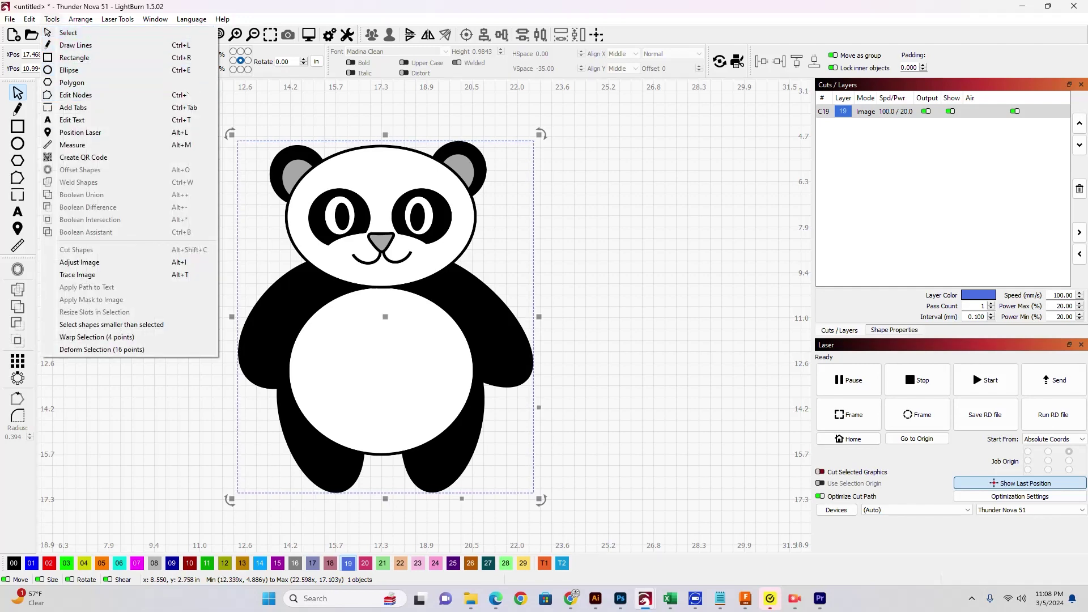
click(78, 274)
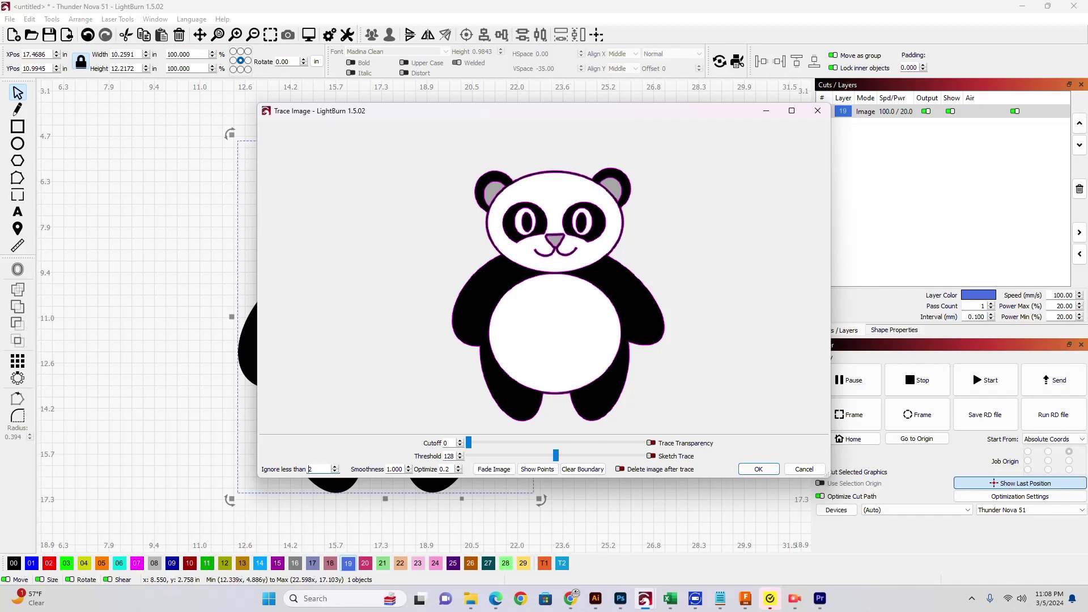
scroll(563, 267, up, 5)
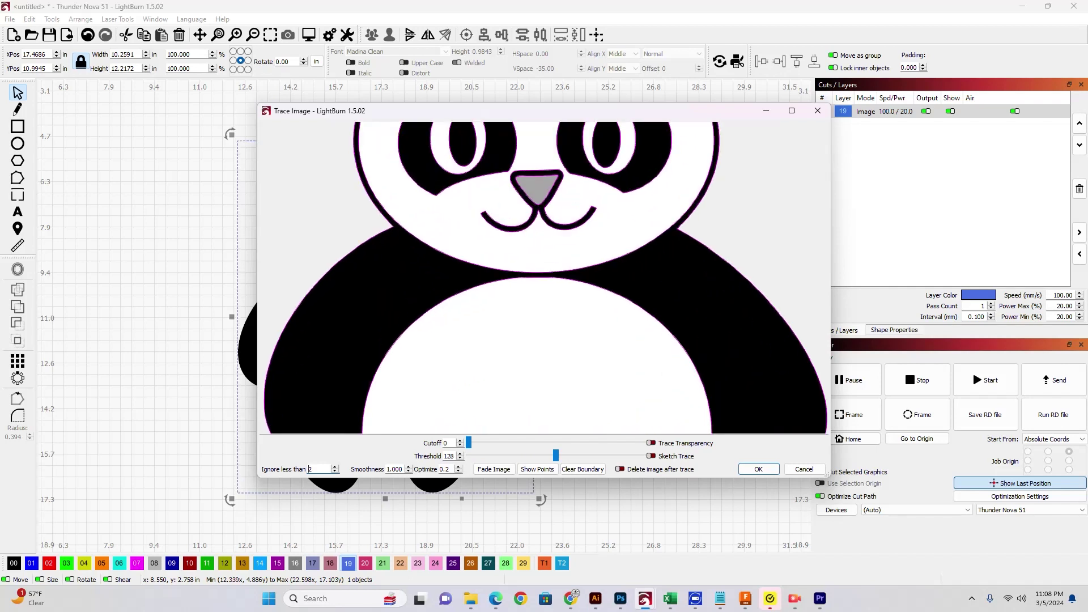
mouse_move(556, 456)
mouse_down()
mouse_move(639, 456)
mouse_move(469, 456)
mouse_move(643, 456)
mouse_move(630, 456)
mouse_up()
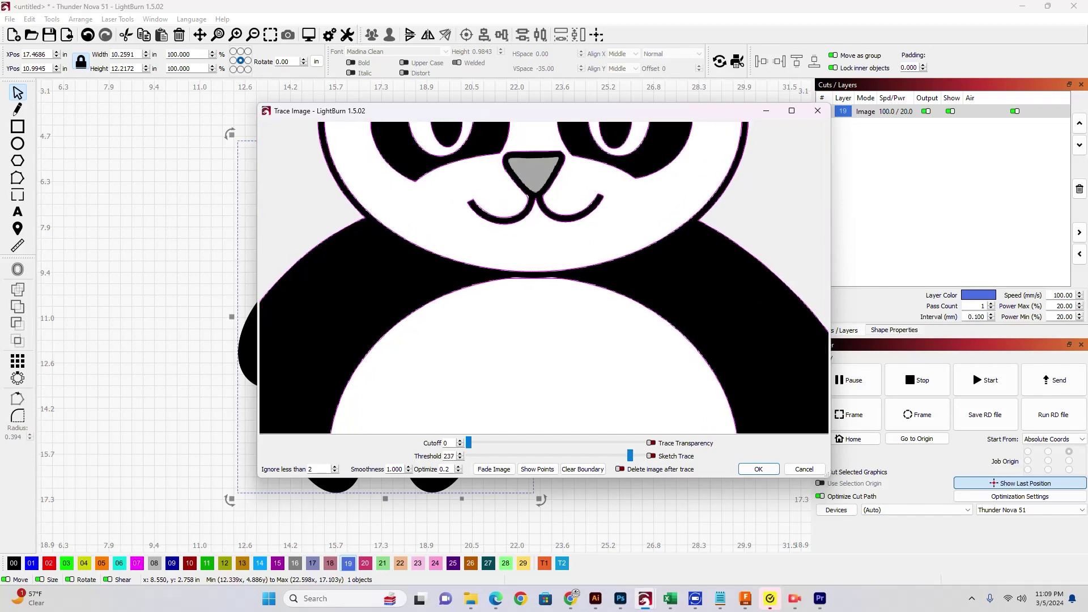
Lower the trace threshold to 0 and inspect the outlines around the panda's face and nose
drag(543, 191, 539, 285)
scroll(540, 284, up, 3)
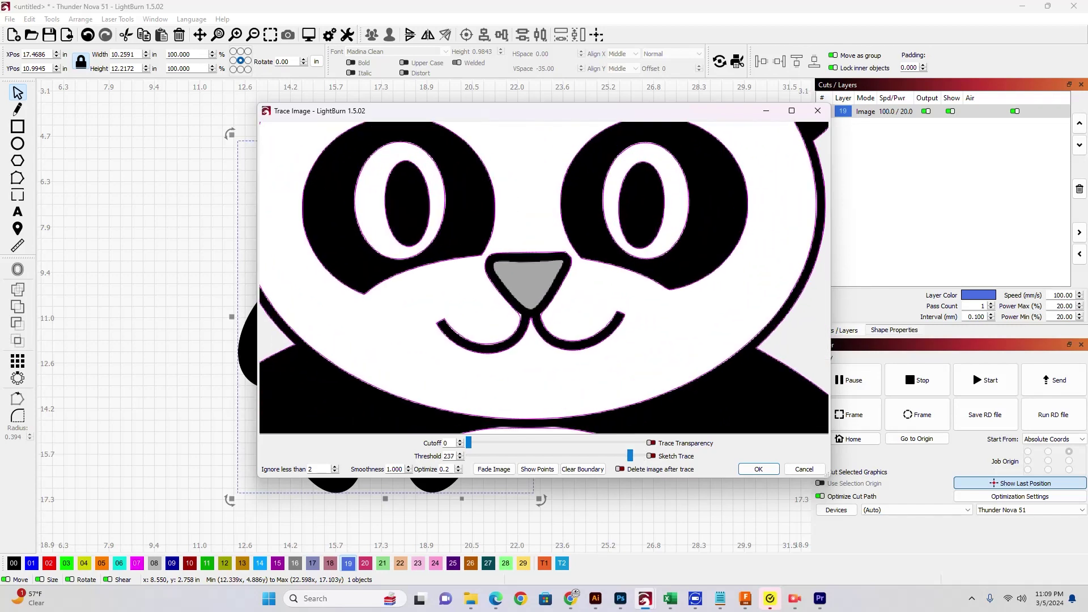
mouse_move(630, 456)
mouse_down()
mouse_move(642, 456)
mouse_move(616, 455)
mouse_up()
drag(616, 455, 469, 456)
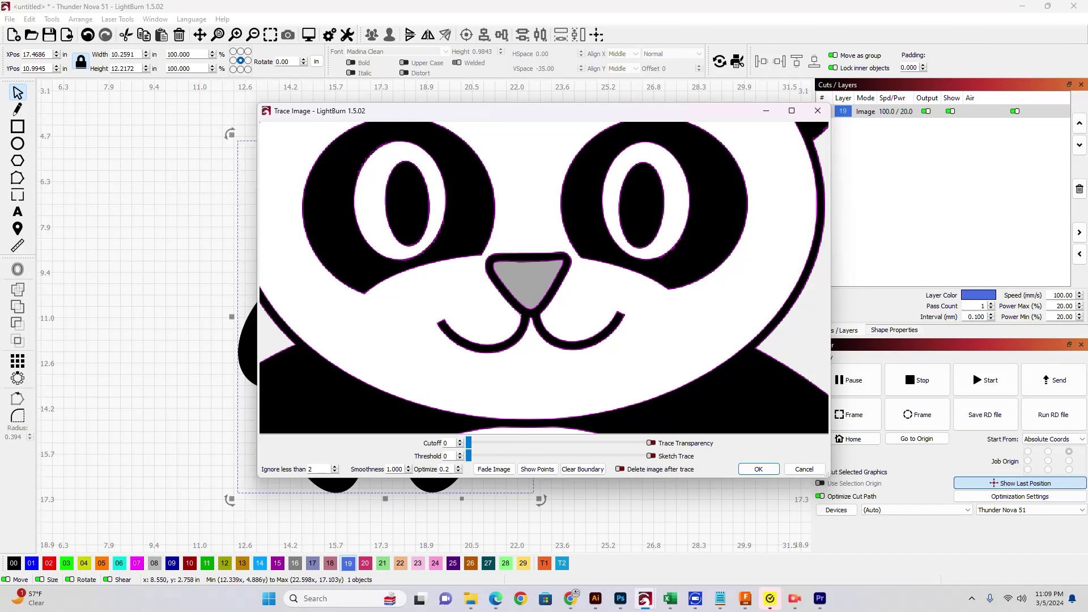
scroll(543, 277, down, 3)
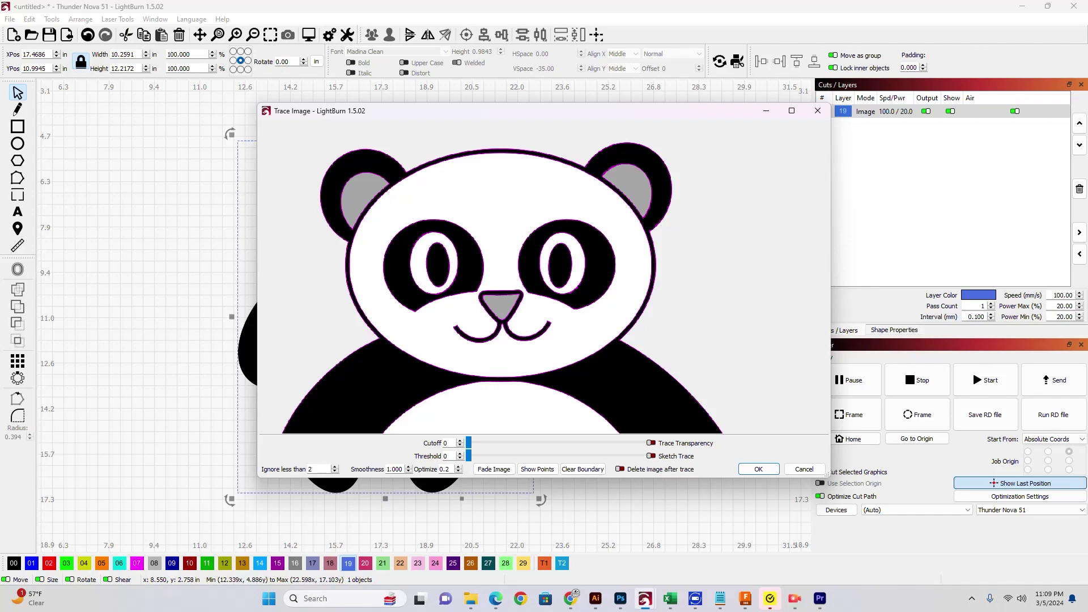
scroll(527, 318, up, 5)
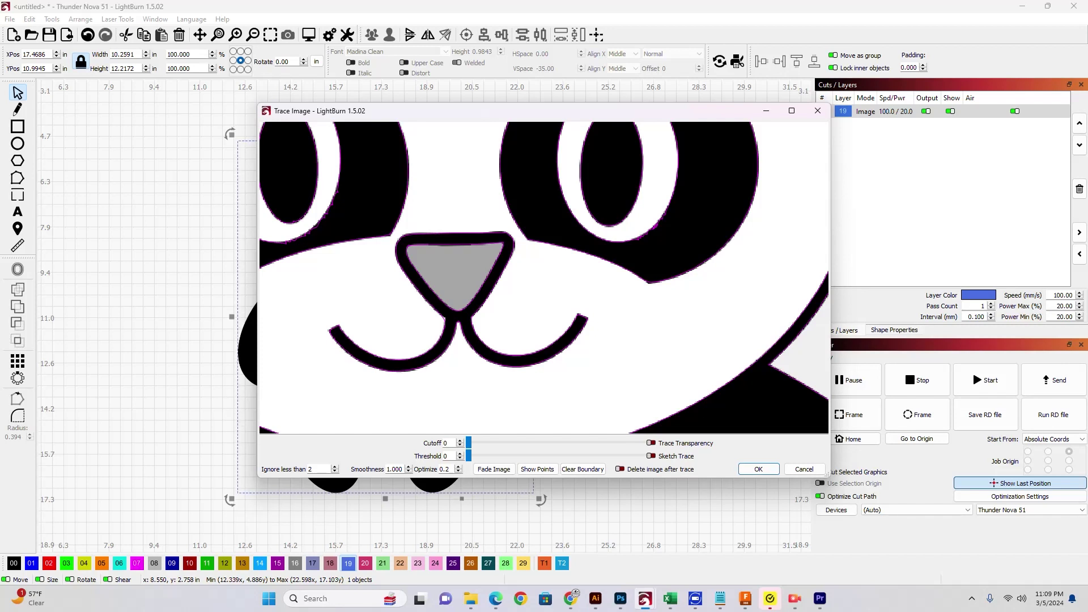
Trace the panda with a threshold of 143 and place the trace on layer 26 to the right of the original image
drag(468, 455, 587, 456)
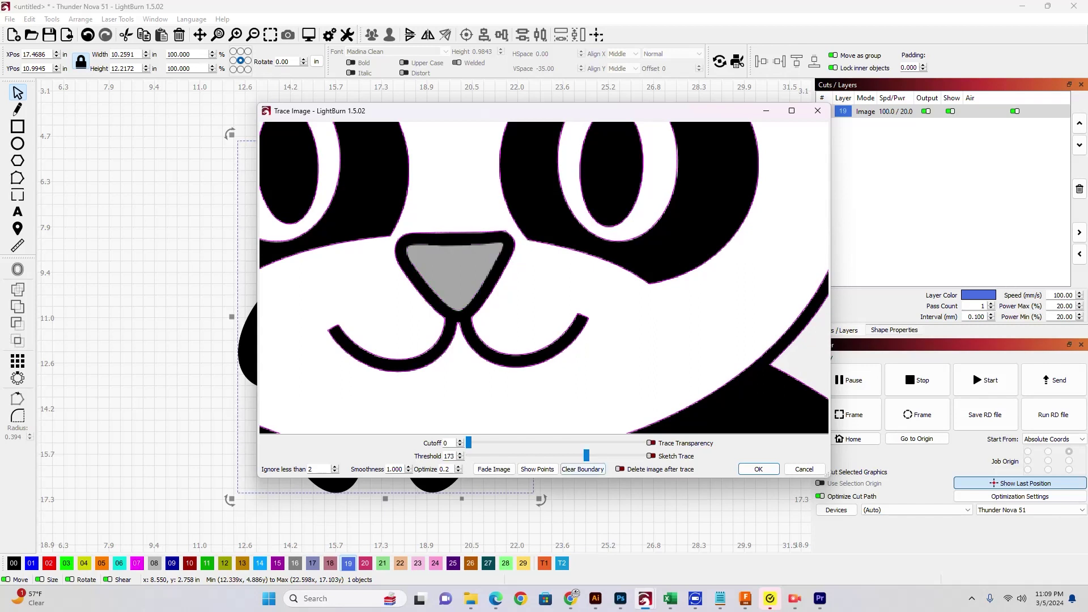
mouse_move(587, 455)
mouse_down()
mouse_move(631, 456)
mouse_move(566, 456)
mouse_up()
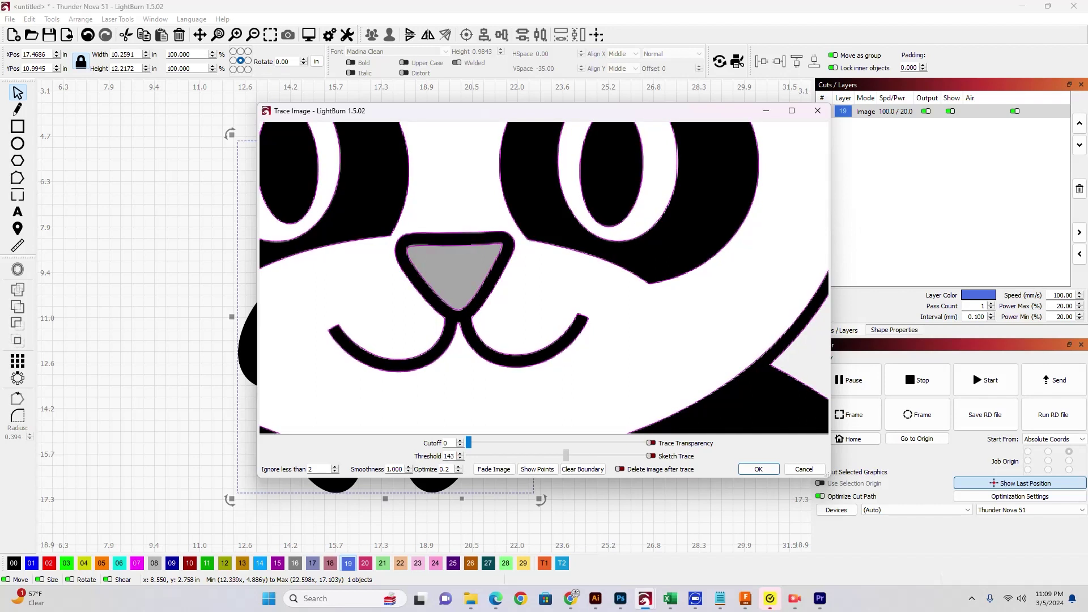
click(758, 469)
drag(285, 484, 551, 486)
click(470, 563)
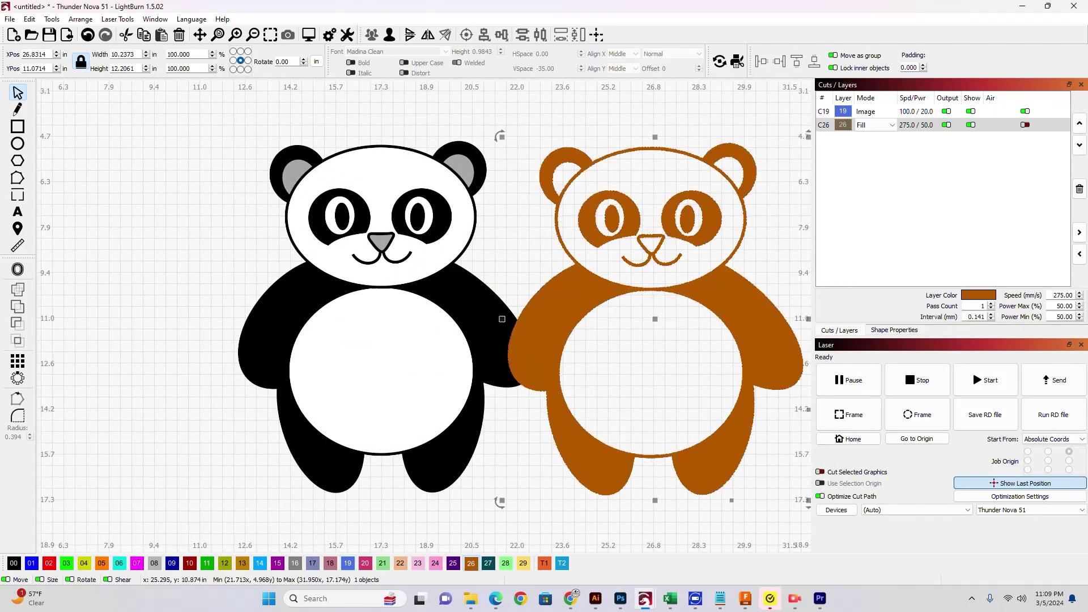
mouse_move(655, 244)
mouse_down()
mouse_move(380, 244)
mouse_move(684, 240)
mouse_up()
drag(682, 314, 682, 314)
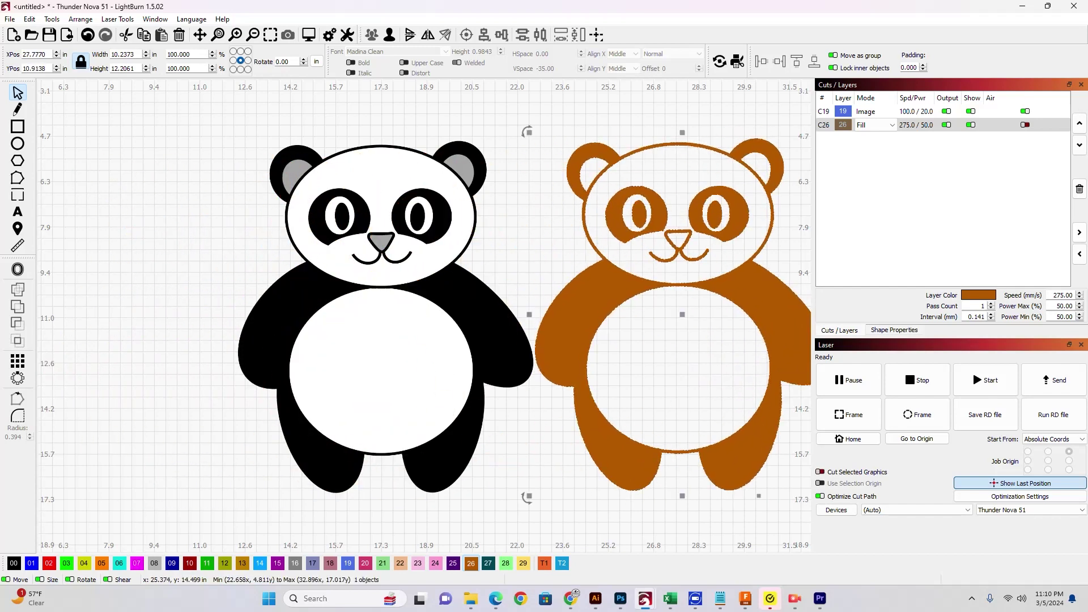
Trace the original panda image a second time with the threshold set to 194
click(408, 346)
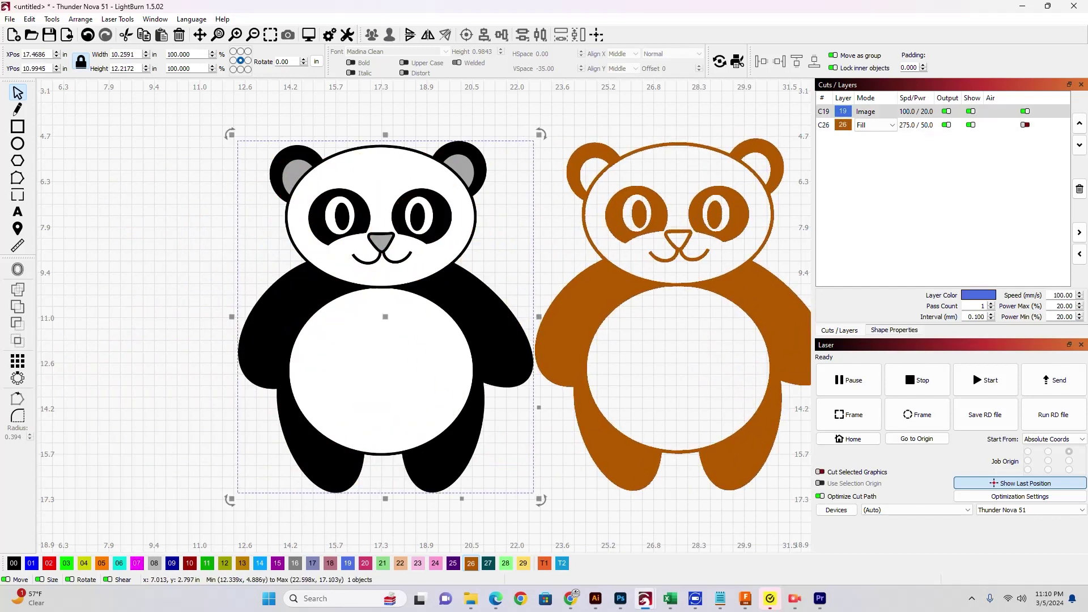
click(51, 19)
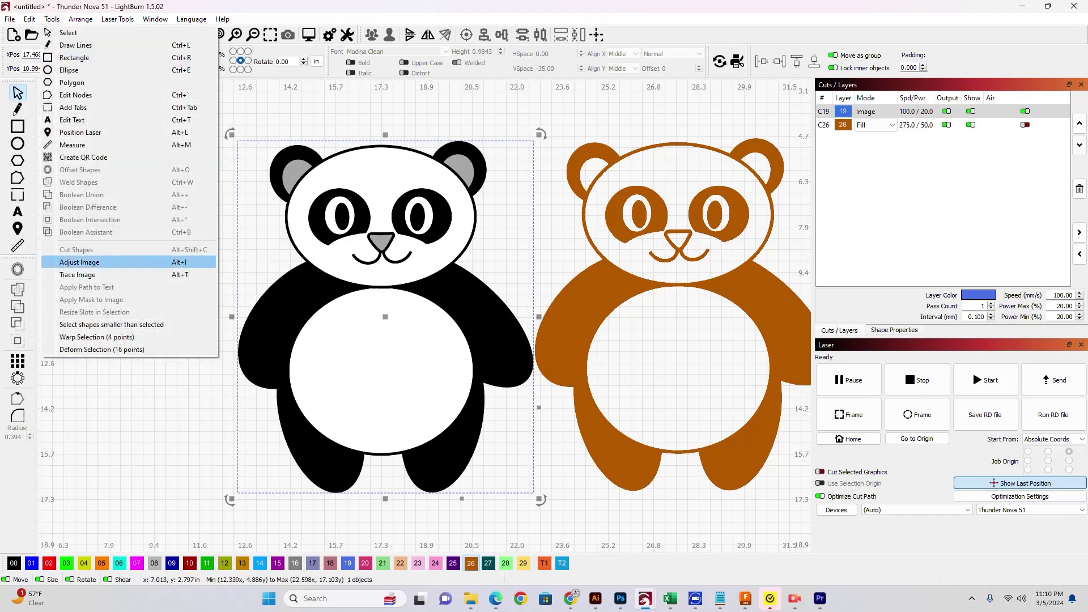
click(80, 274)
scroll(558, 244, up, 8)
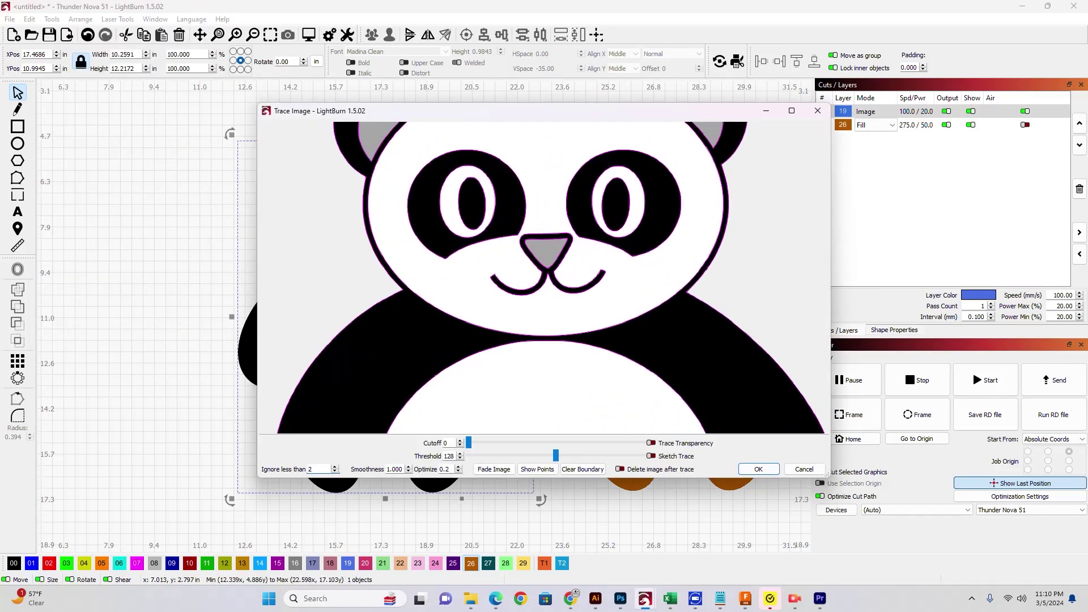
drag(555, 456, 601, 455)
scroll(544, 278, down, 8)
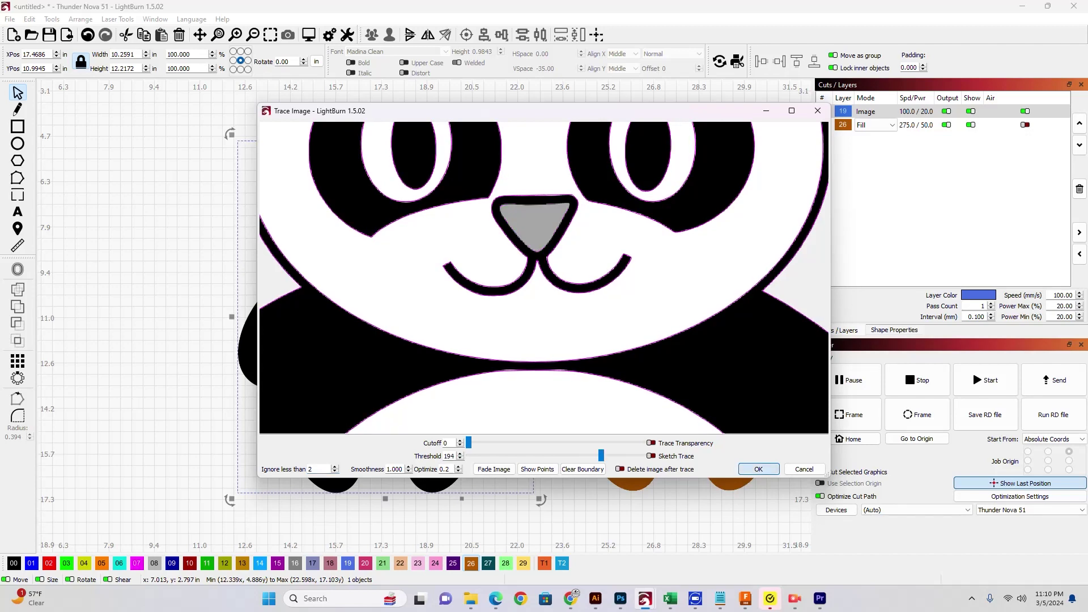
click(758, 469)
Move the second trace off the original panda toward its left side for comparison
mouse_move(389, 329)
mouse_down()
mouse_move(149, 333)
mouse_move(151, 325)
mouse_up()
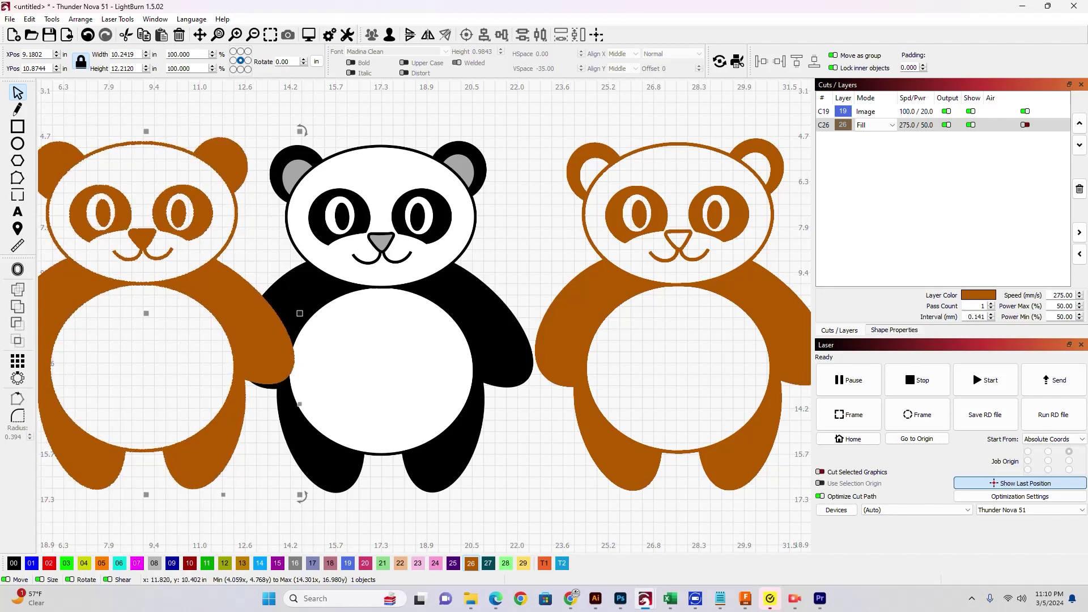
drag(223, 301, 324, 305)
drag(249, 319, 247, 320)
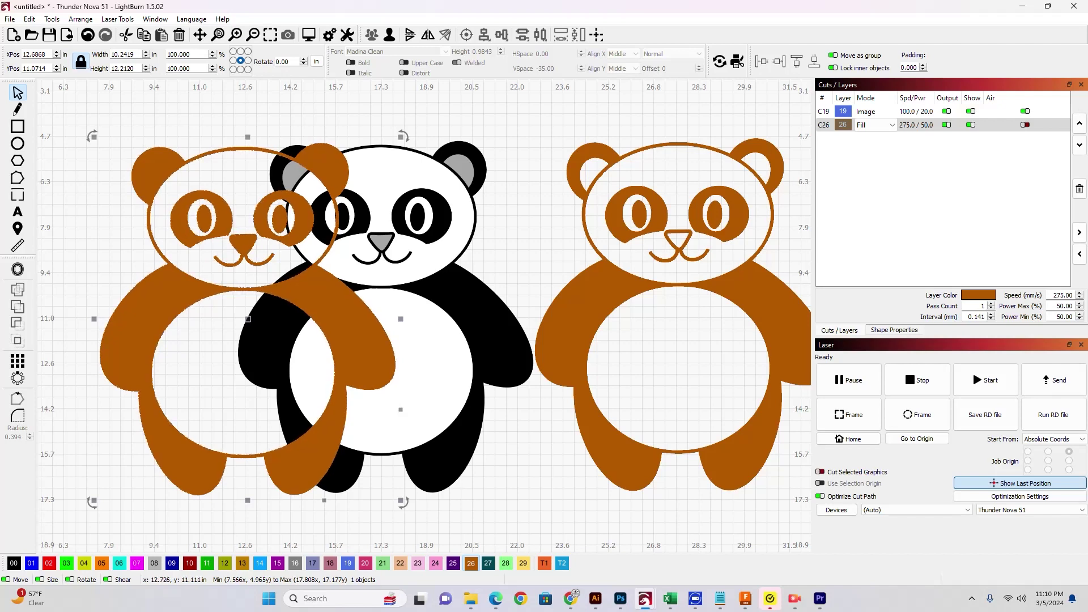
drag(249, 319, 291, 320)
Delete both traced pandas, keeping only the original image
key(Delete)
click(717, 285)
key(Delete)
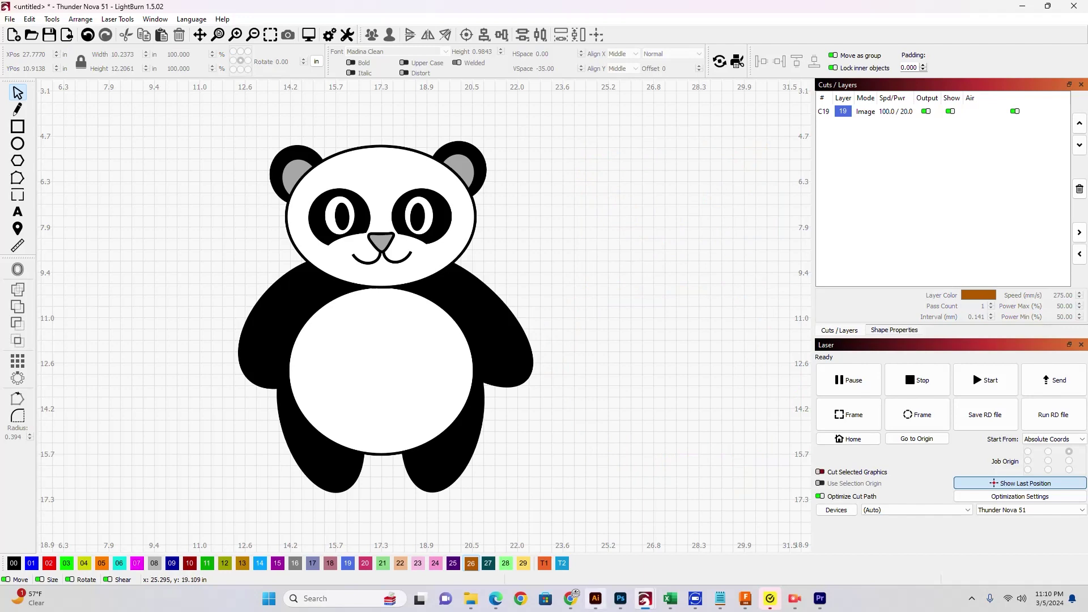
Switch to Illustrator and paste the panda image into the Untitled-3 document
click(595, 599)
key(ctrl+v)
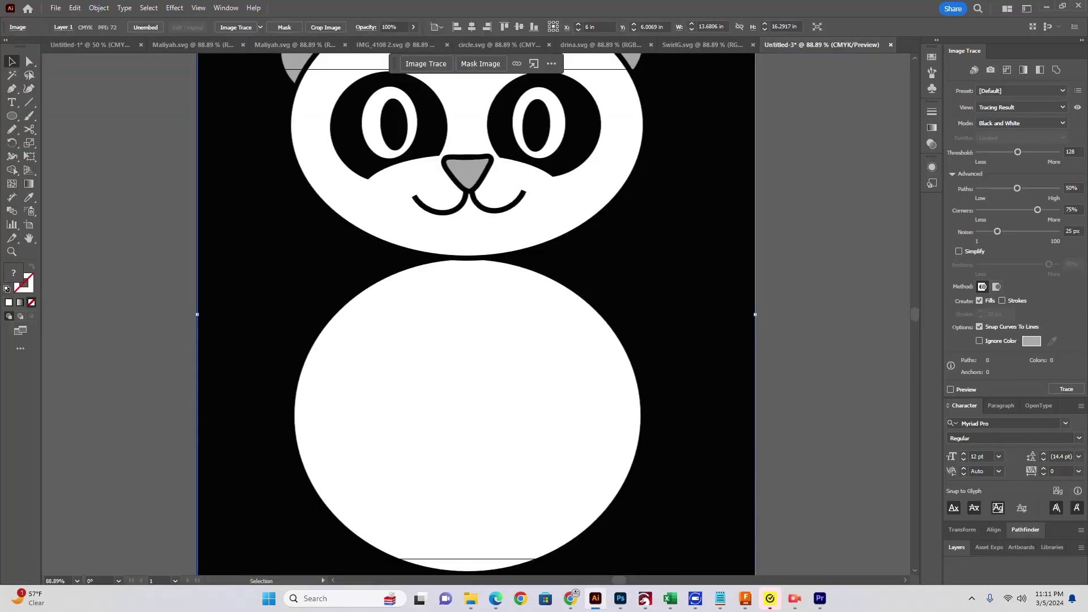
key(ctrl+v)
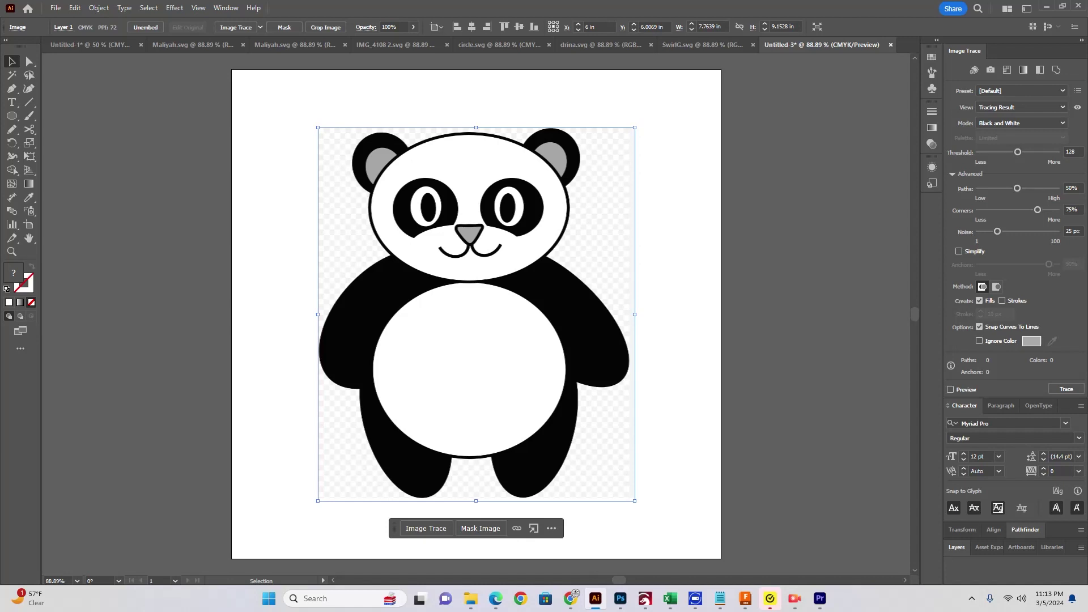
Preview the panda's black-and-white image trace at thresholds of 14, 252 and 194
drag(1018, 152, 982, 151)
click(950, 390)
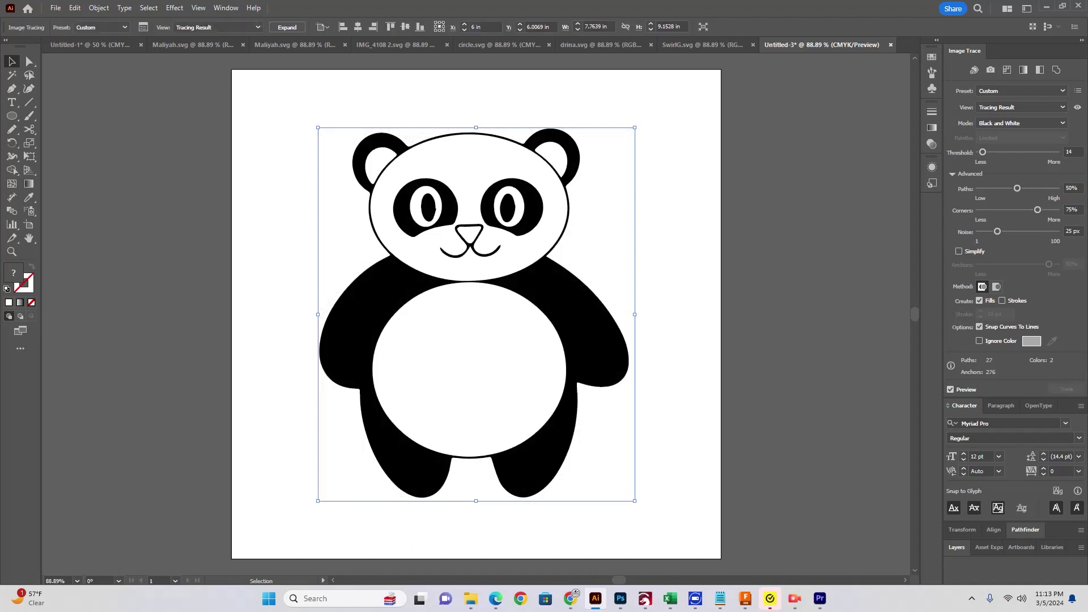
drag(983, 152, 1050, 152)
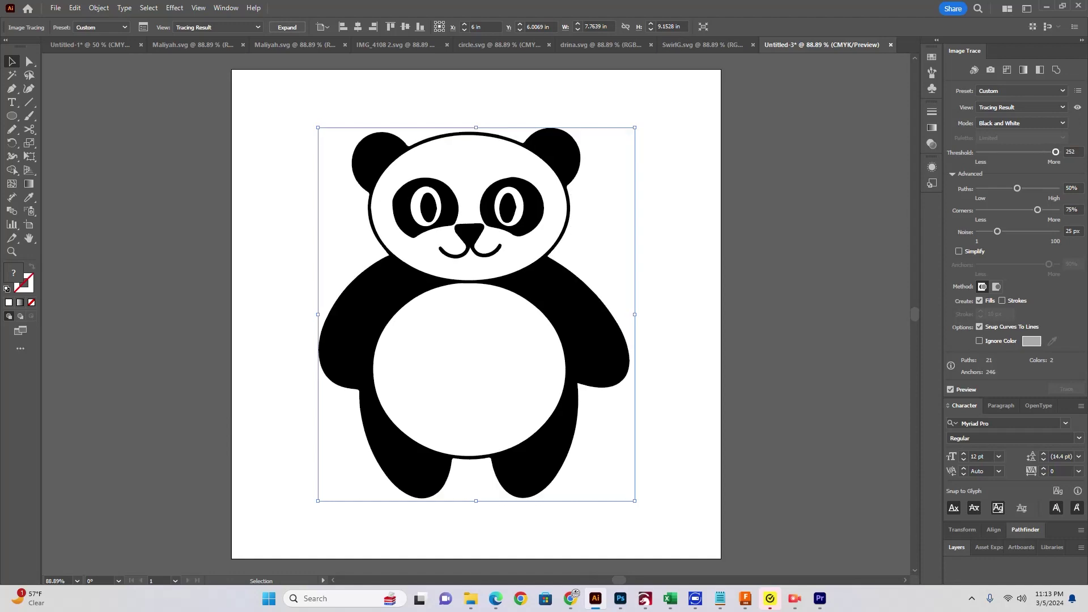
drag(1055, 152, 1043, 152)
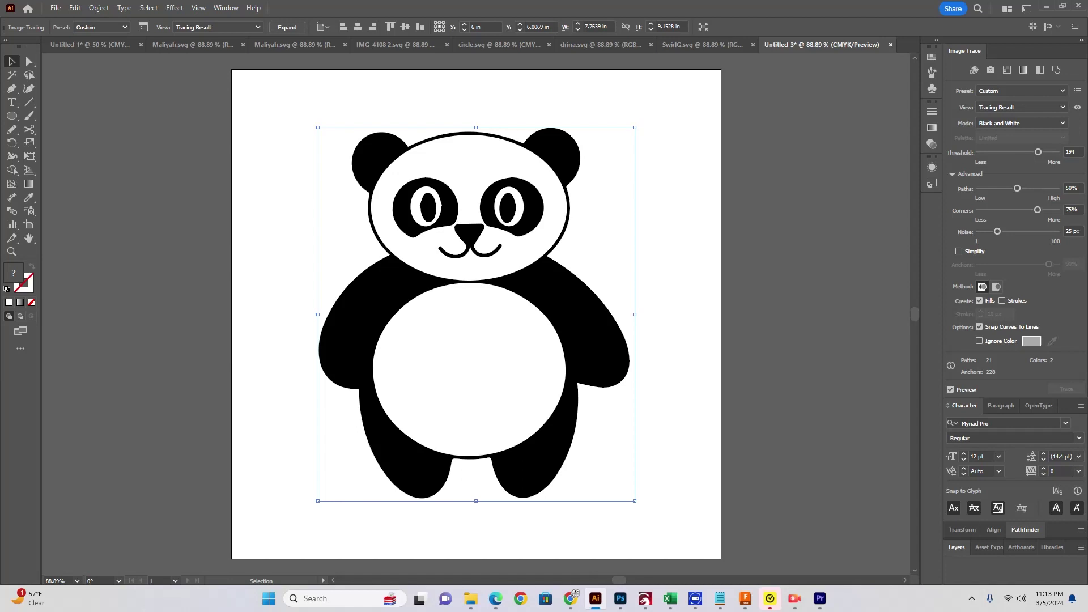
Set the image trace threshold to 133 and expand the tracing into paths
drag(1038, 152, 1019, 152)
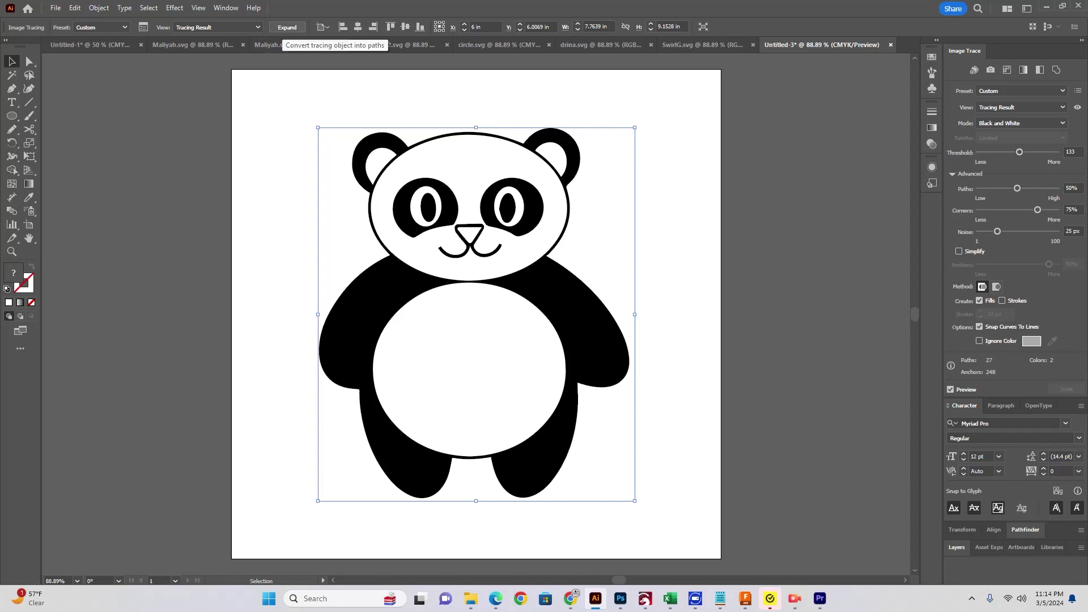
click(288, 27)
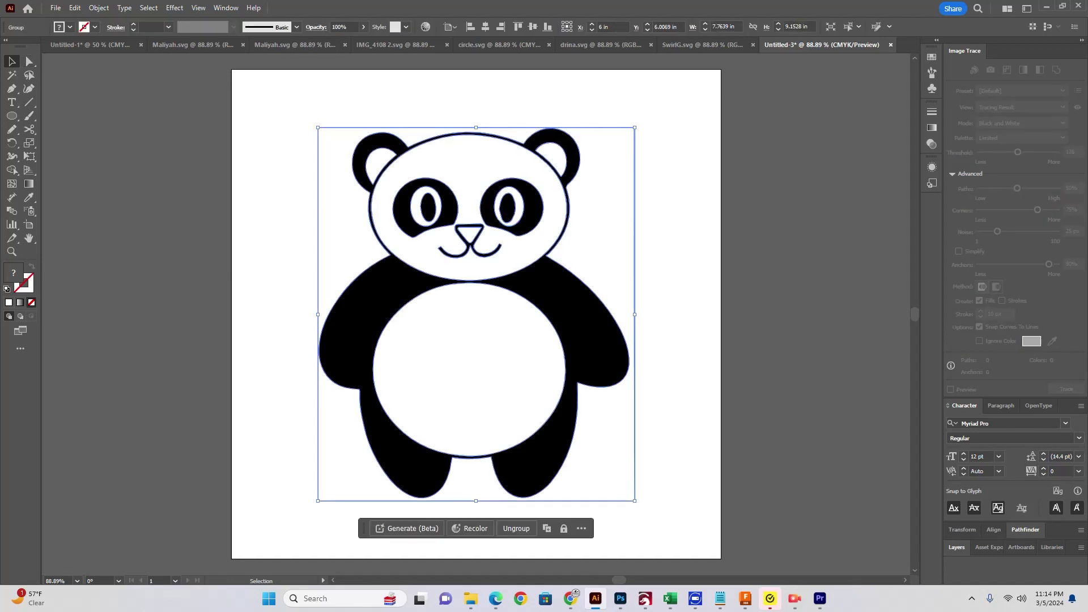
Try moving the panda's white face shape off to the left of the artboard with Direct Selection, and undo the move
key(a)
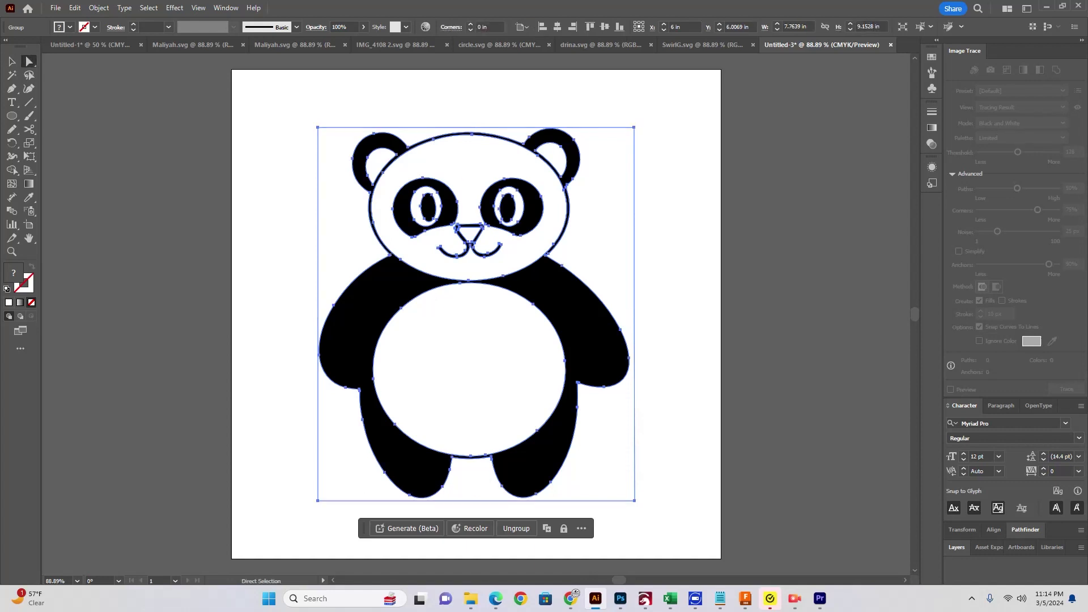
click(675, 204)
click(469, 164)
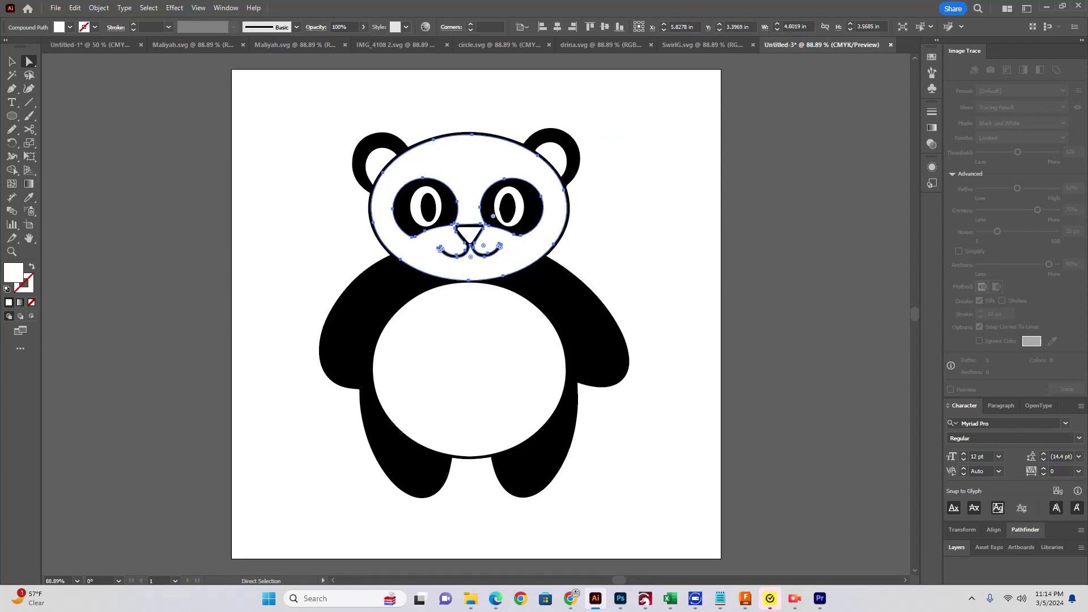
drag(494, 216, 187, 221)
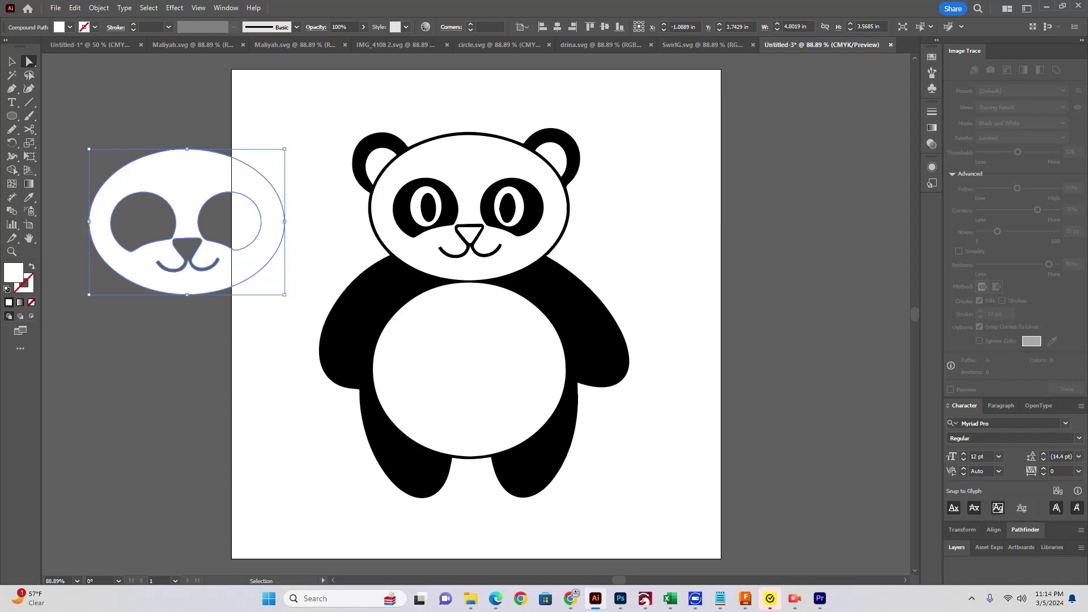
key(ctrl+z)
Switch back to LightBurn, trace the panda image with the default trace settings, and move the trace to the right of the original
mouse_move(645, 598)
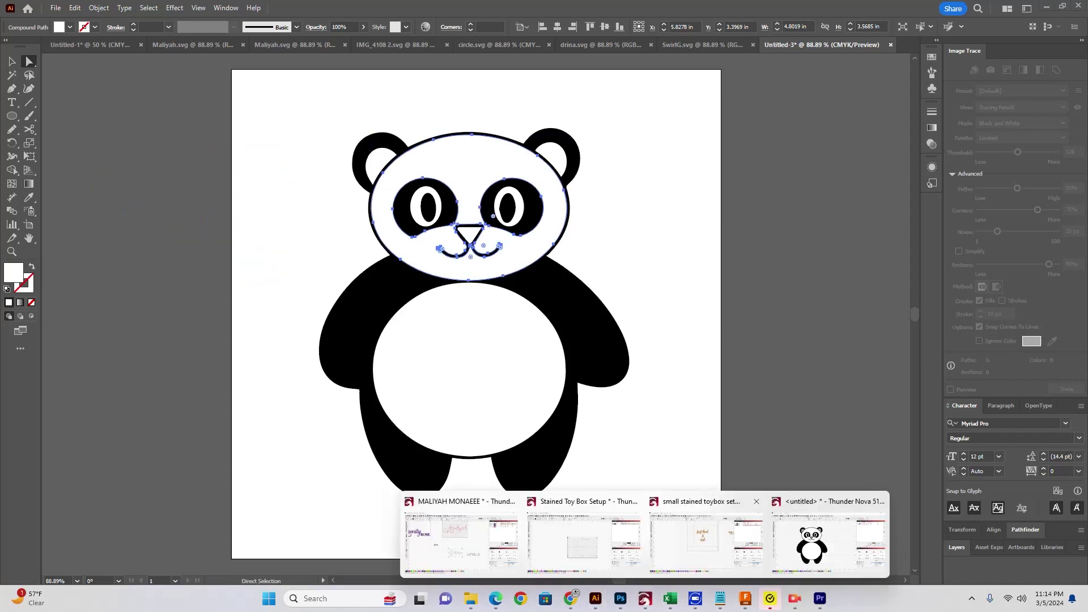
click(825, 535)
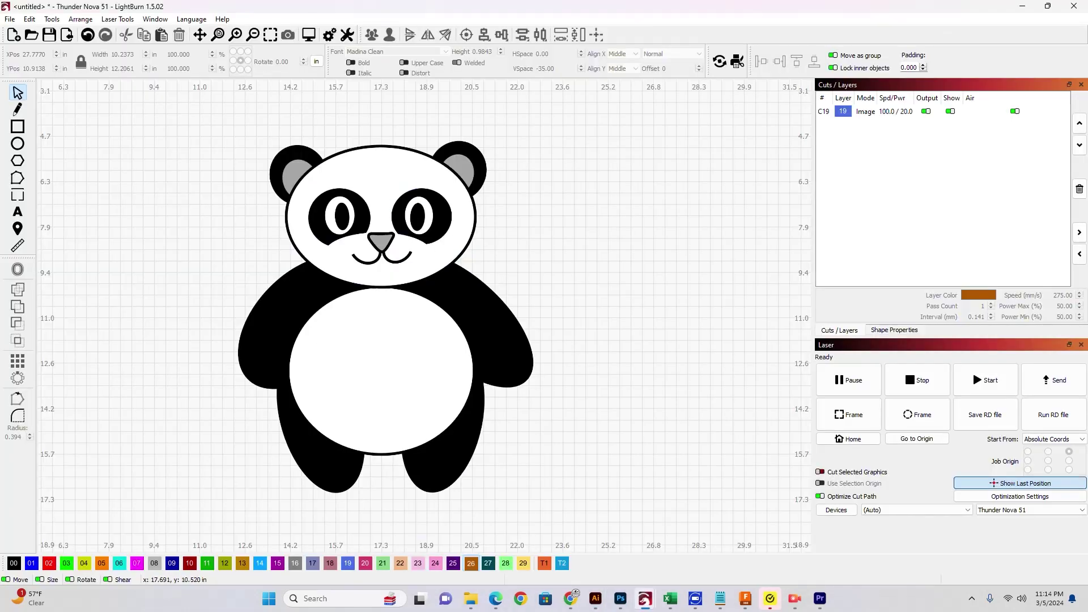
click(395, 306)
click(52, 19)
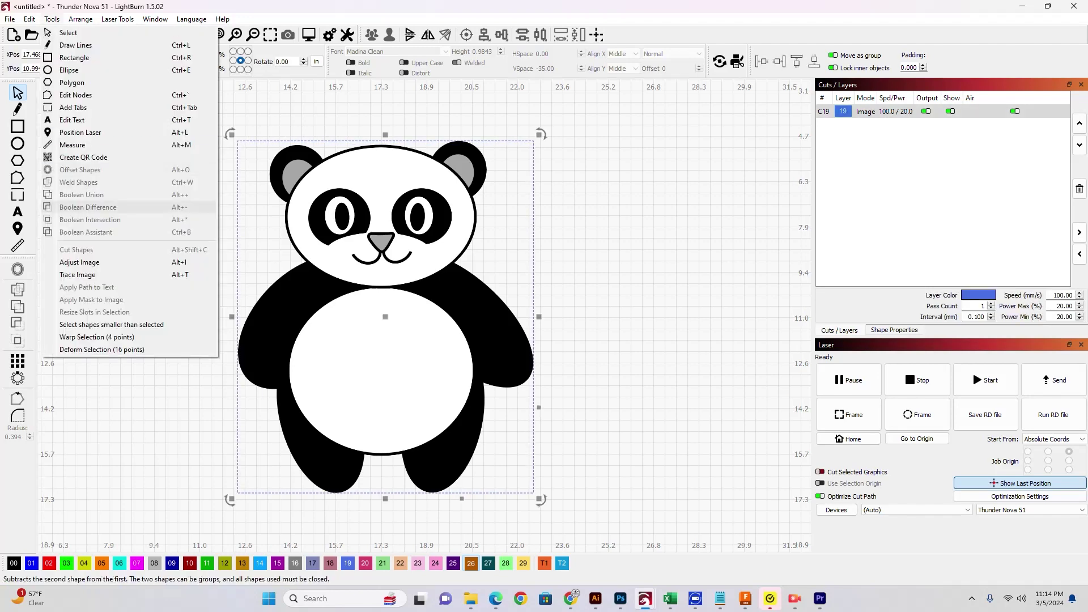
click(79, 274)
click(759, 468)
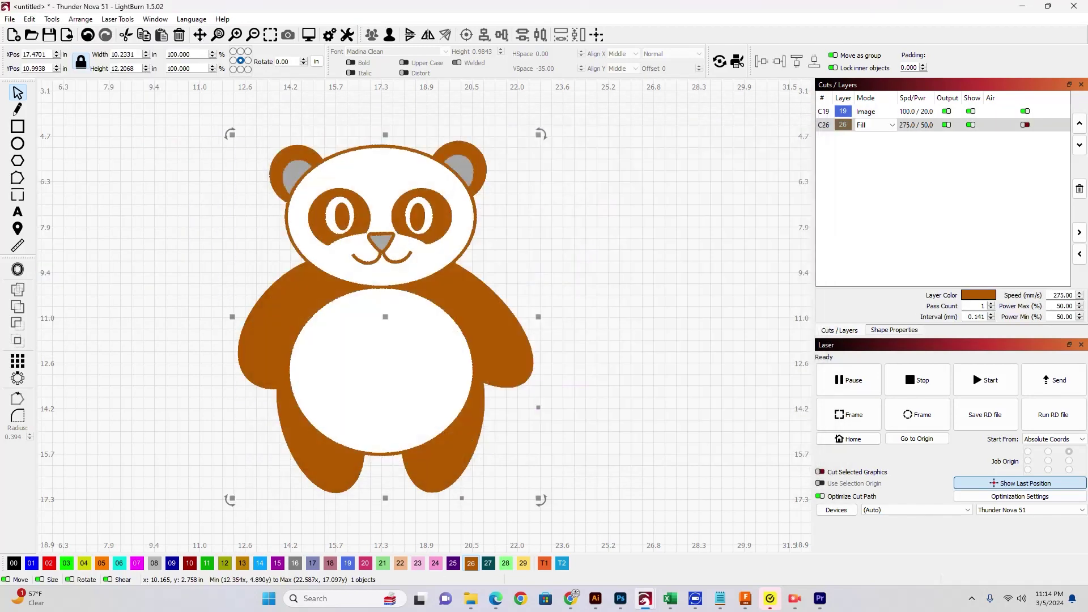
mouse_move(386, 312)
mouse_down()
mouse_move(668, 297)
mouse_move(671, 307)
mouse_up()
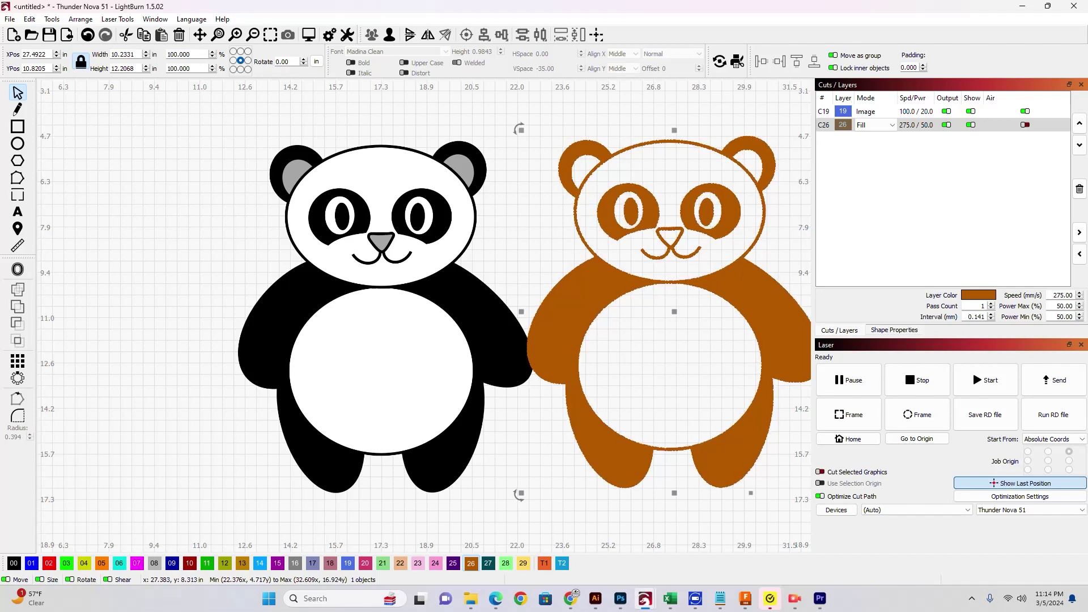
Switch to Illustrator, move the whole traced panda group off the artboard to its upper left, and deselect it
click(595, 598)
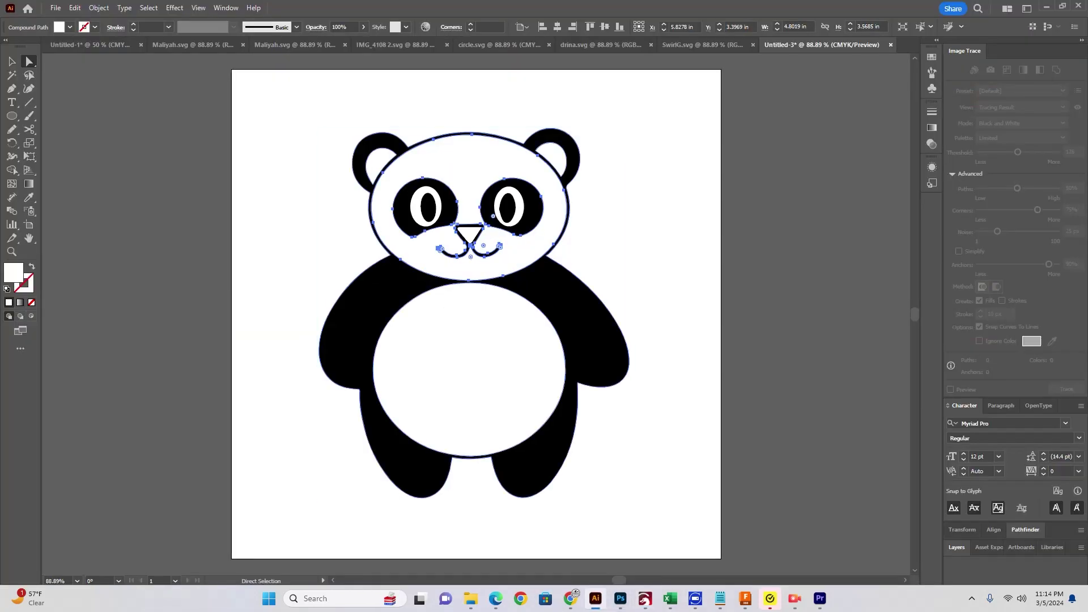
click(11, 61)
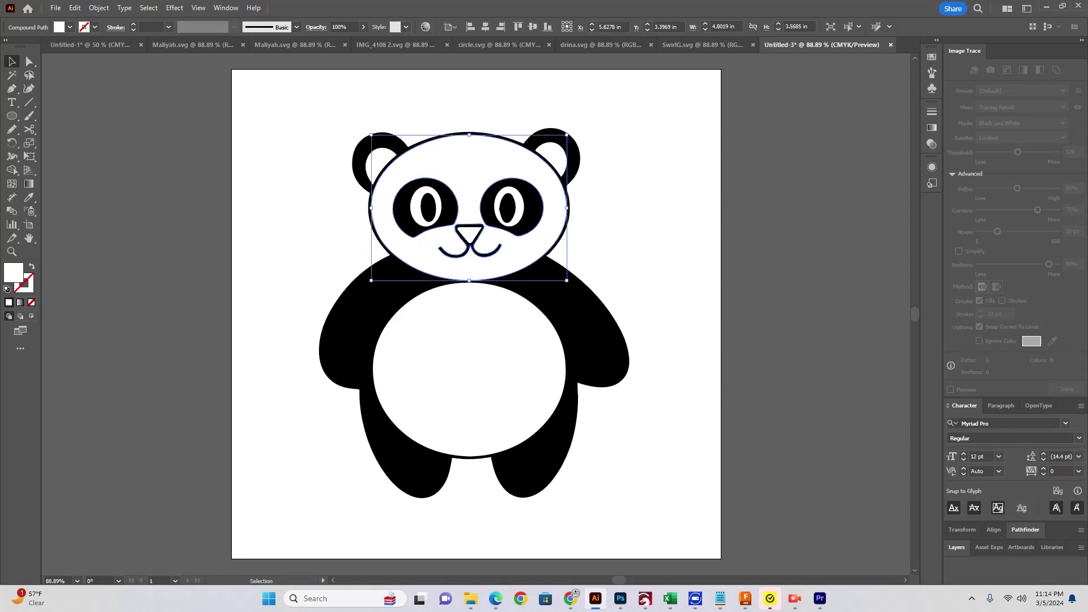
key(p)
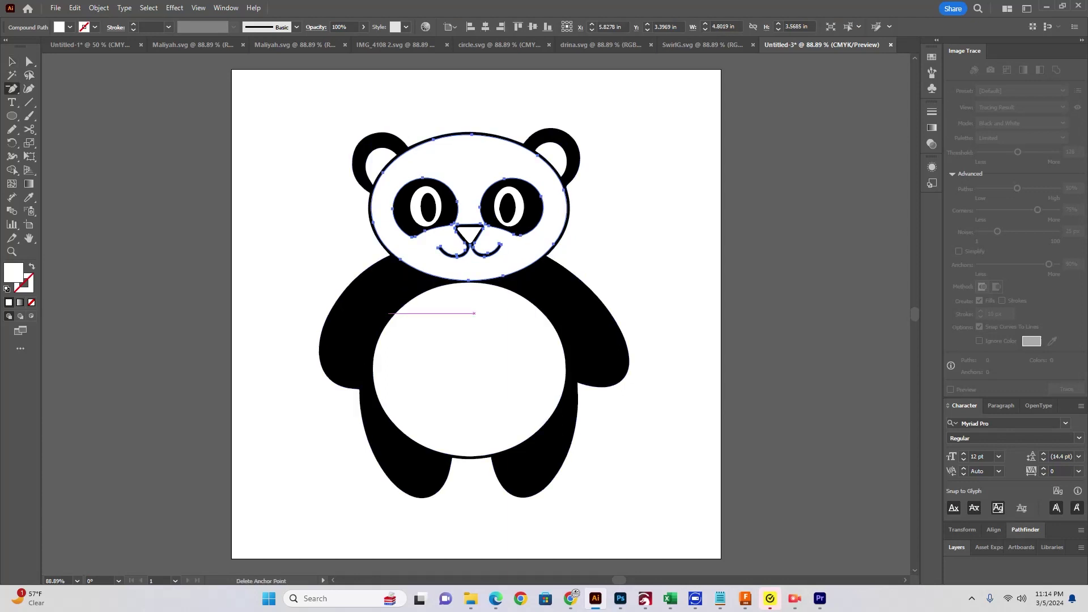
key(ctrl+minus)
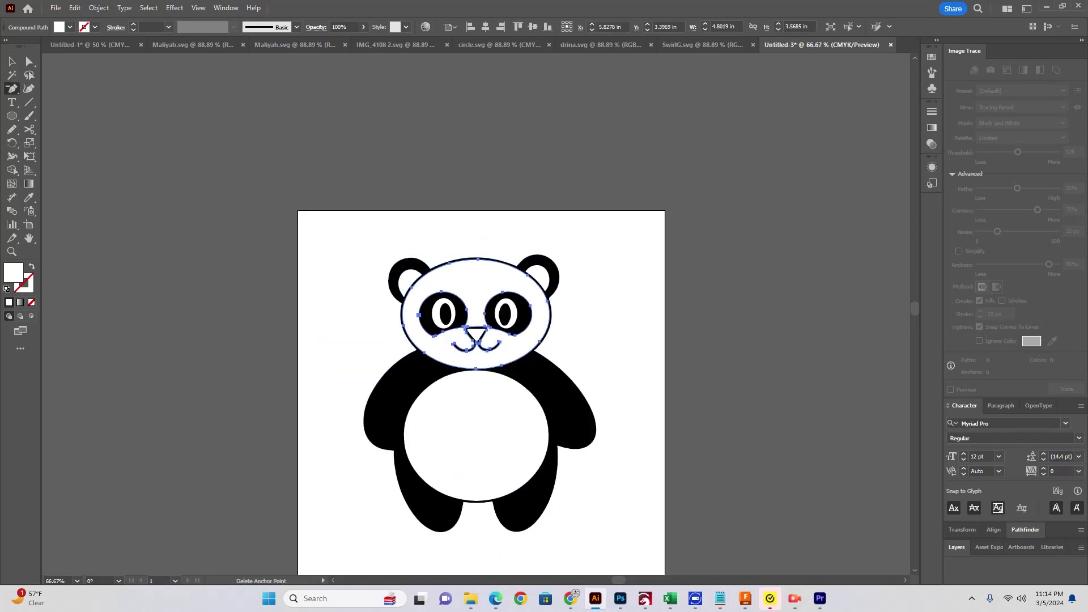
key(v)
click(473, 370)
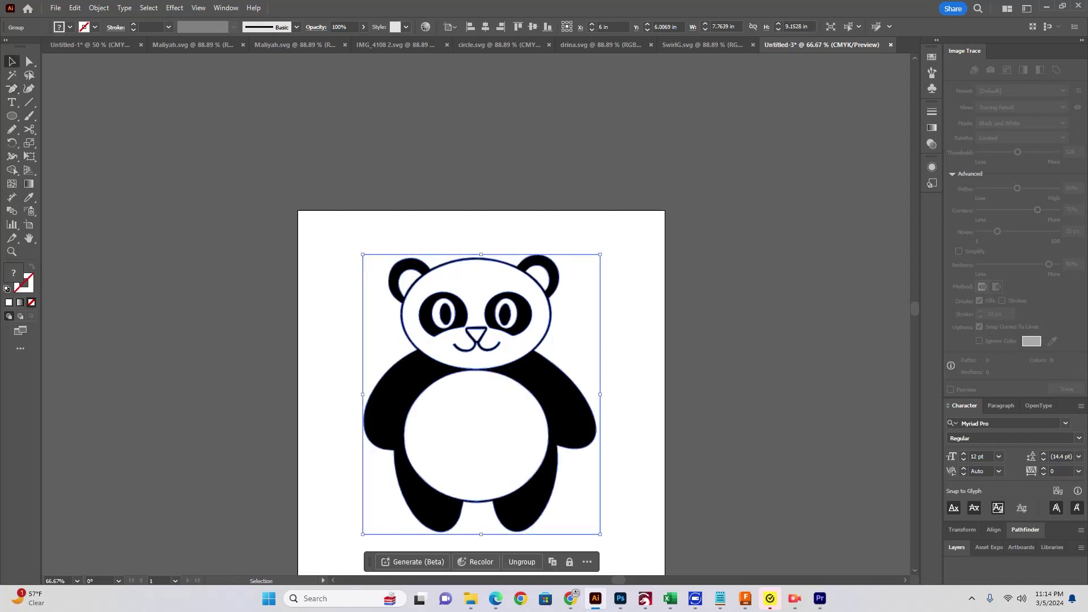
drag(482, 368, 172, 254)
key(a)
key(ctrl+shift+a)
key(ctrl+a)
key(ctrl+shift+a)
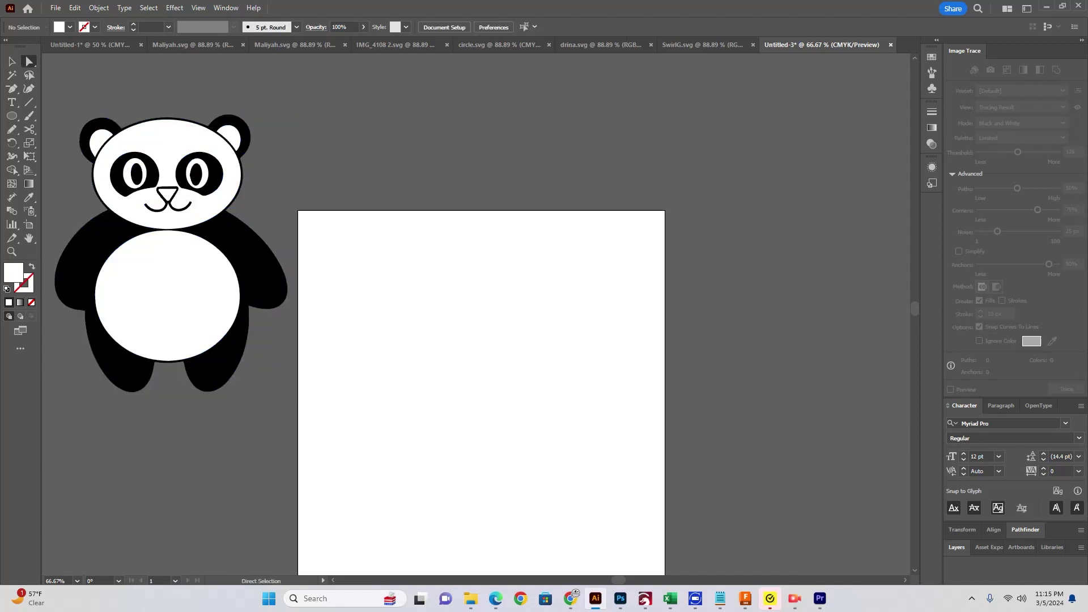
Try pulling the panda's white face, inner ear, eye ring and nose shapes away from the body with Direct Selection
key(v)
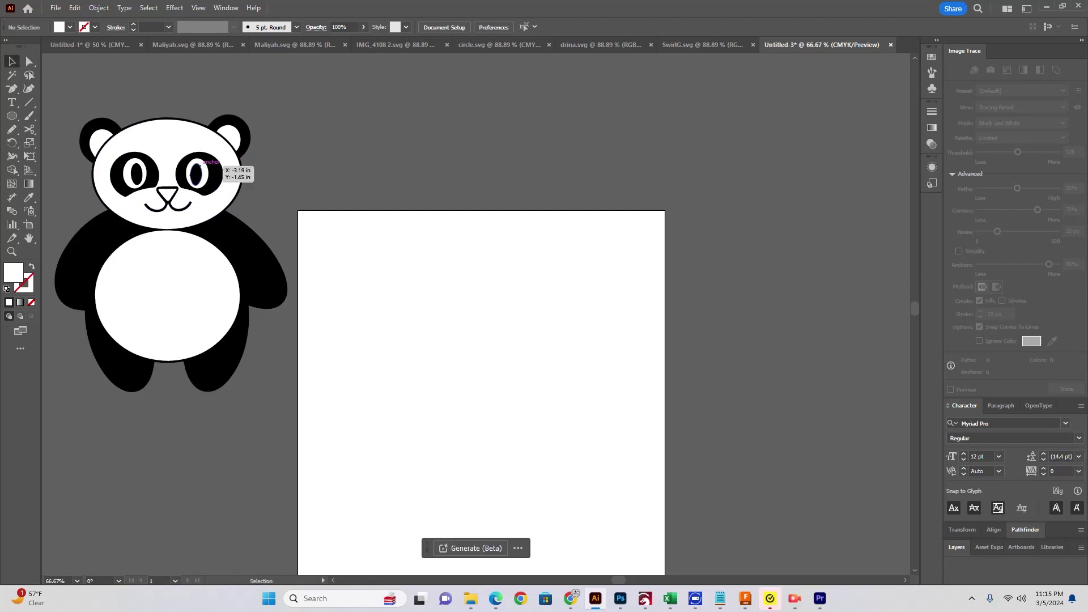
key(a)
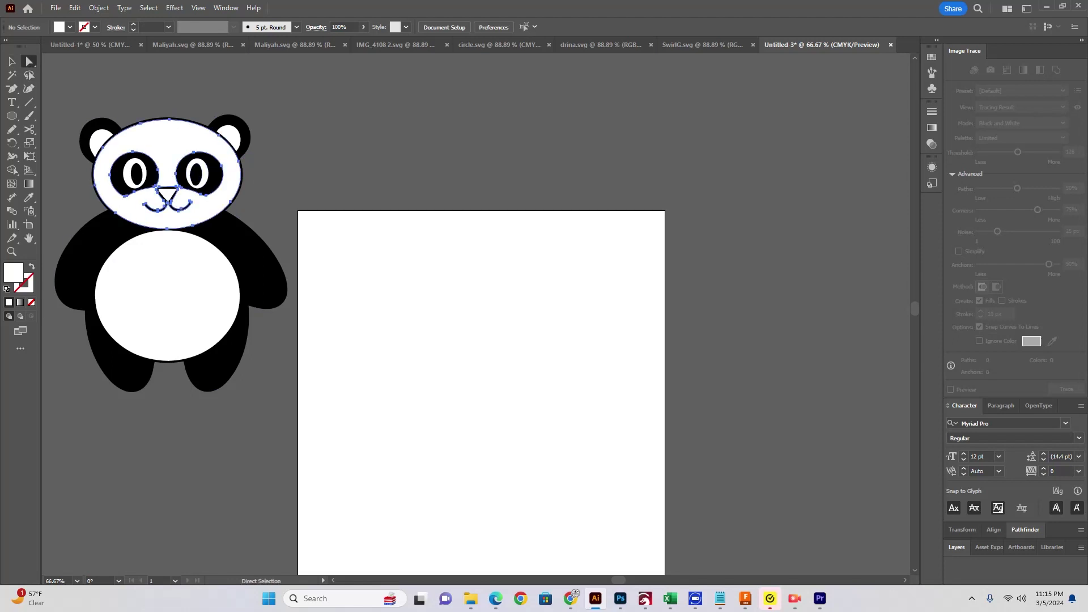
drag(231, 170, 287, 185)
drag(210, 148, 433, 113)
drag(233, 135, 309, 99)
drag(196, 173, 292, 164)
drag(174, 192, 304, 196)
Undo the moves of the separated face, ear, eye and nose shapes so the panda is whole again
key(ctrl+z)
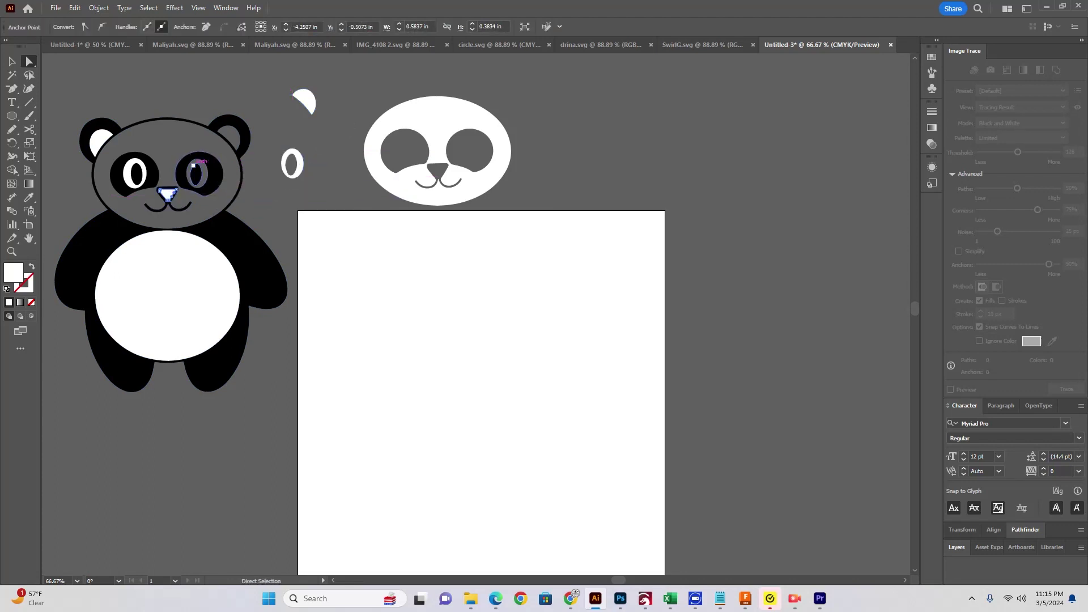
key(ctrl+z)
key(ctrl+z)
key(ctrl+z)
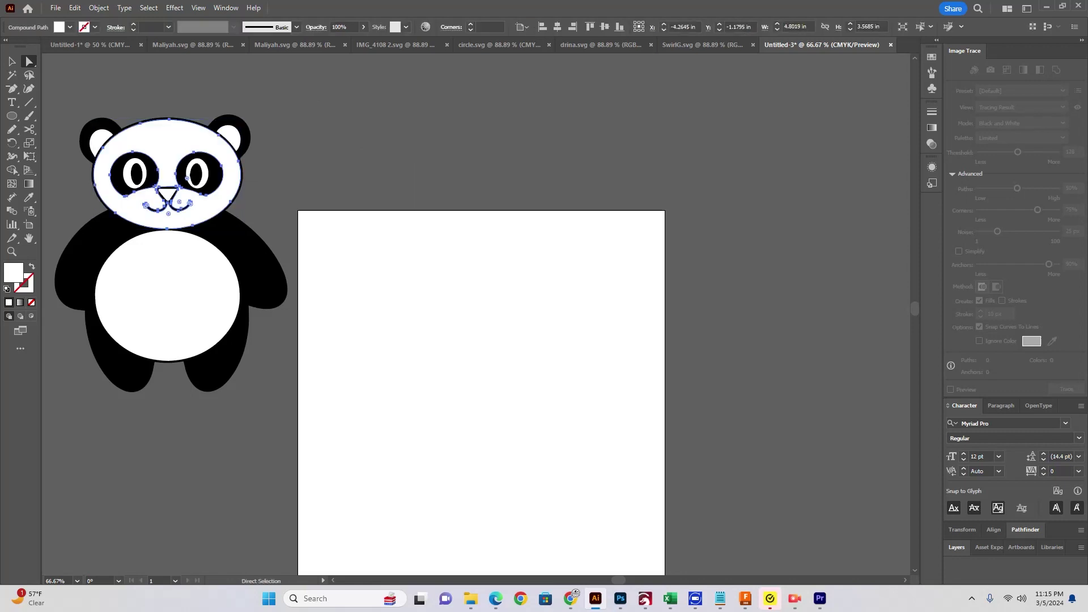
key(ctrl+z)
key(ctrl+z)
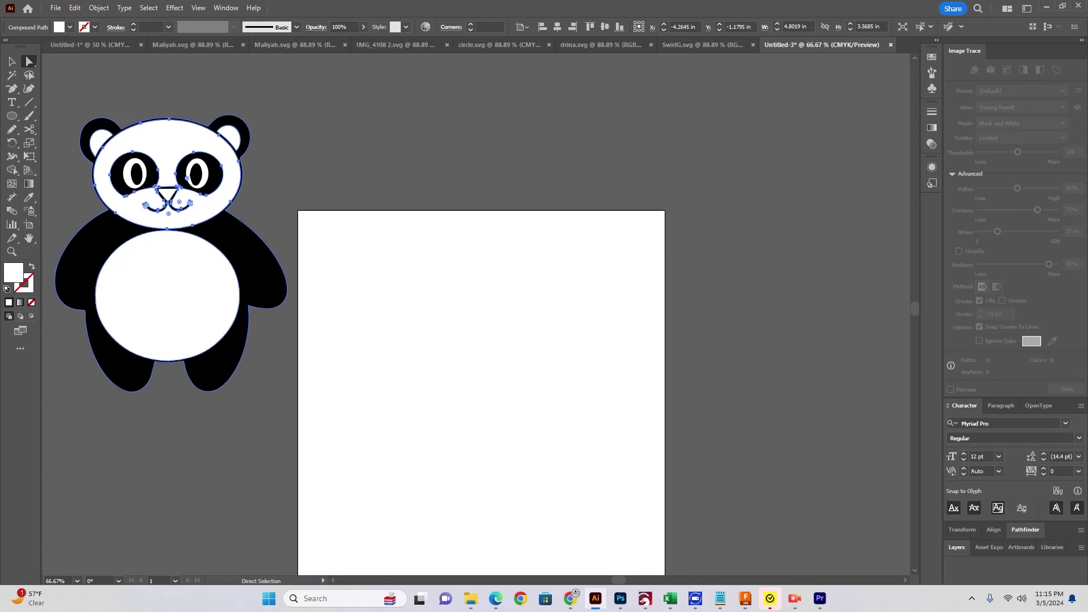
key(ctrl+z)
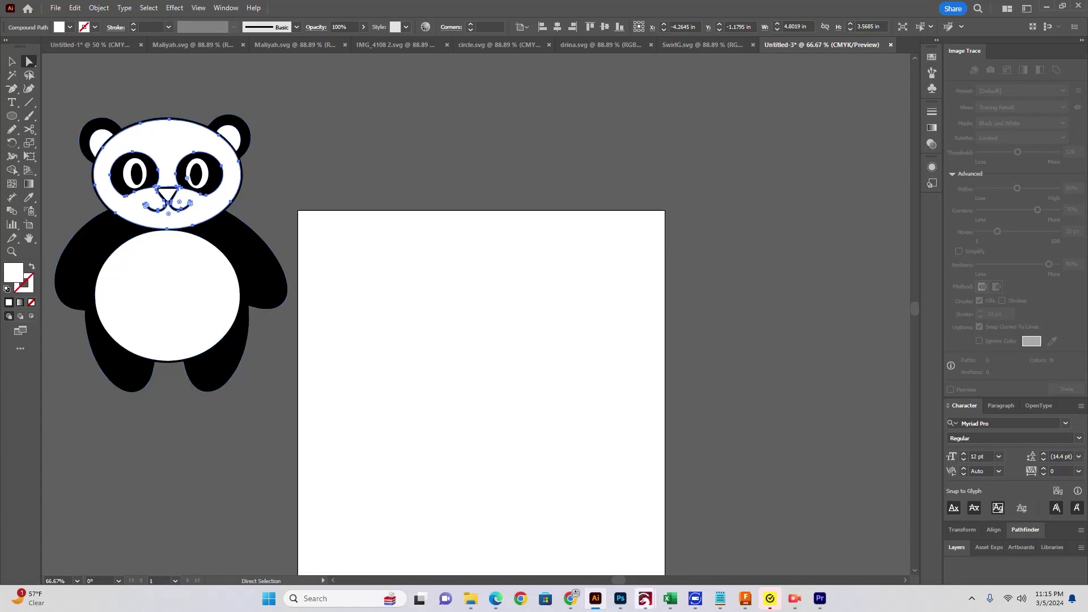
Switch to LightBurn and delete the brown panda trace beside the original image
mouse_move(645, 598)
click(833, 538)
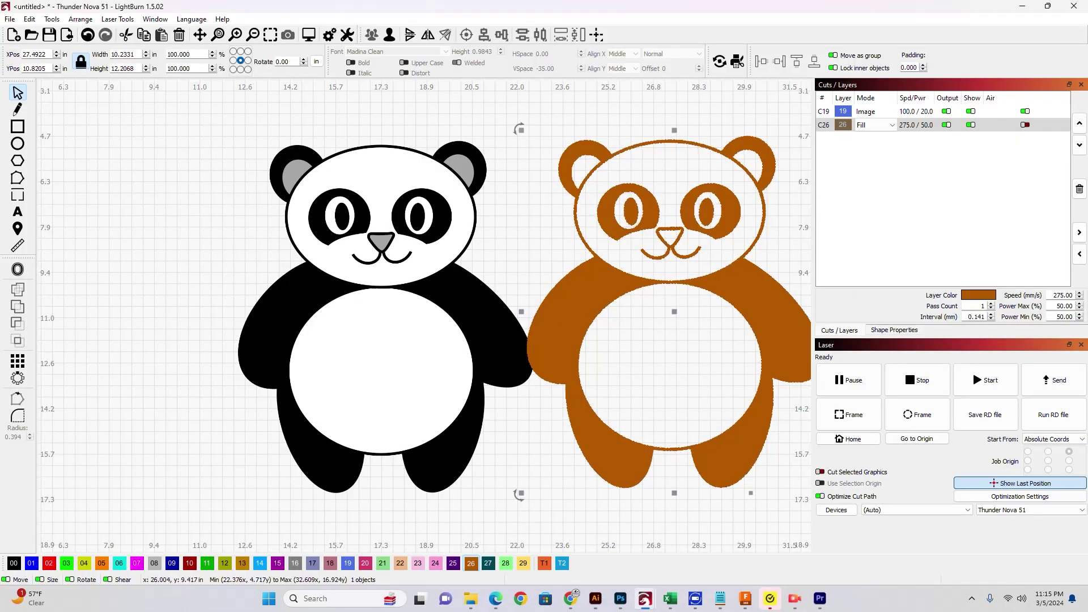
key(Delete)
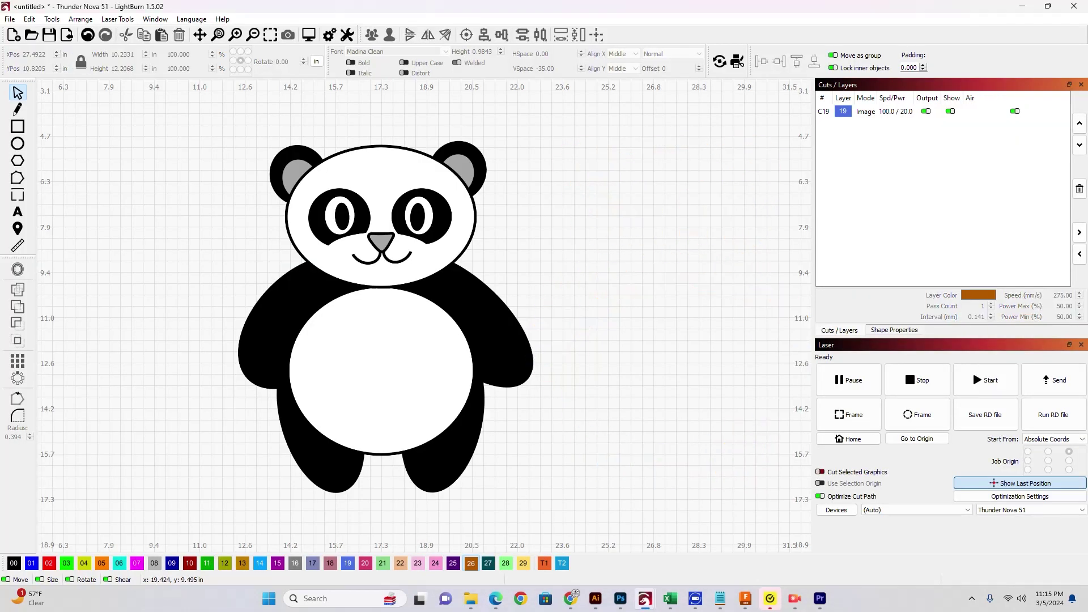